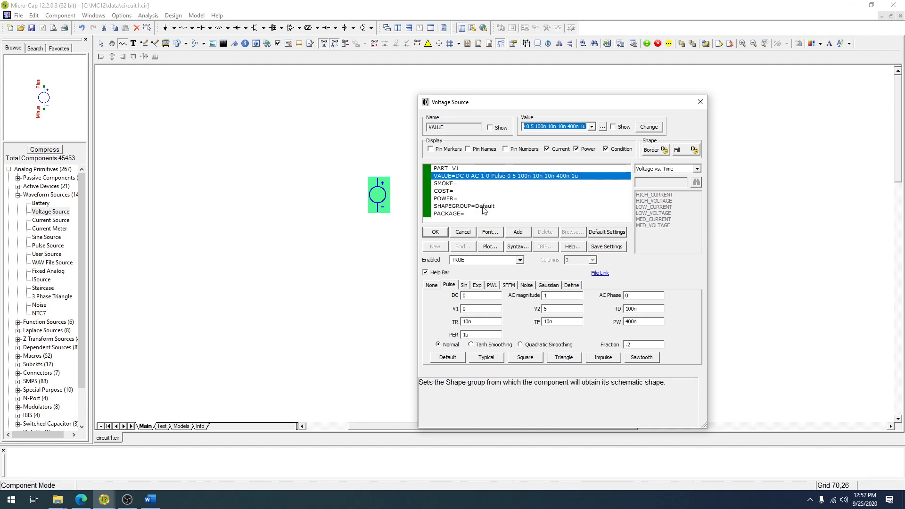
Switch V1 to a Sin waveform and begin replacing its amplitude with 5 V
left_click(464, 286)
left_click(547, 310)
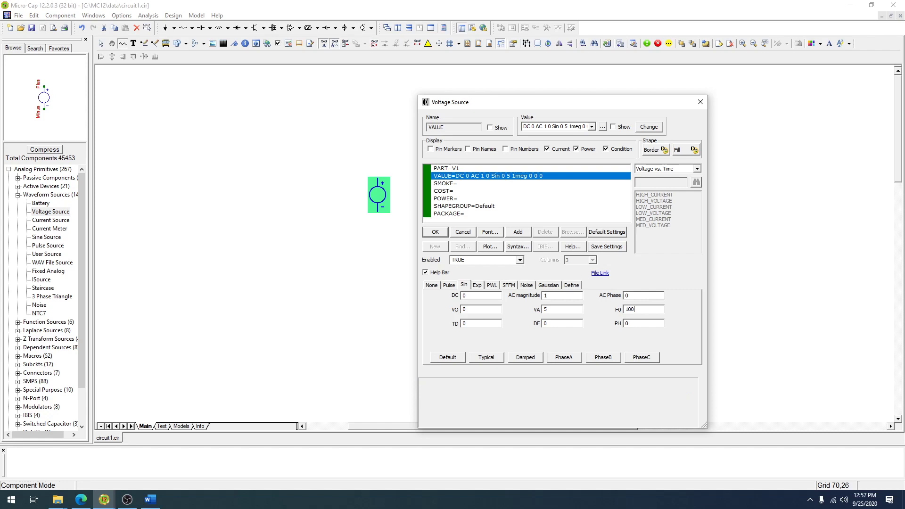
Confirm V1's sine settings, then place 10k resistors R1 and R2, R2 below R1, right of V1
left_click(435, 232)
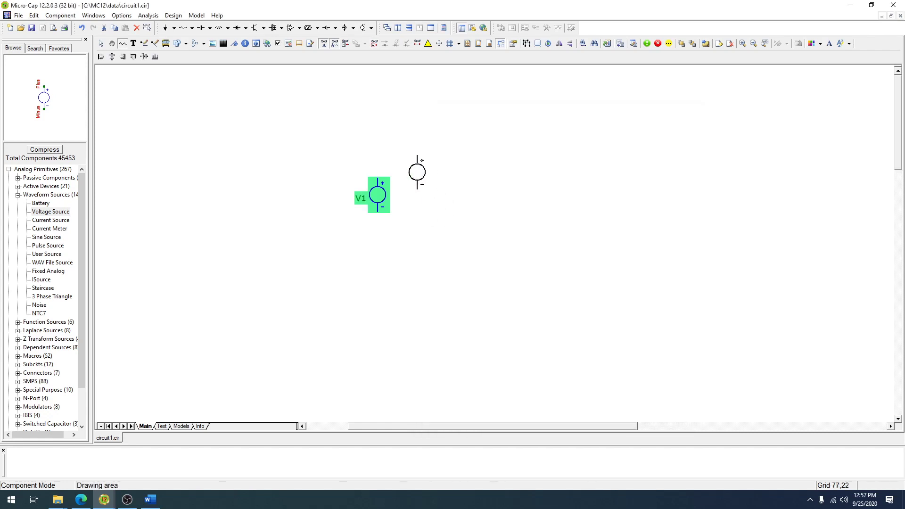
key("ctrl+e")
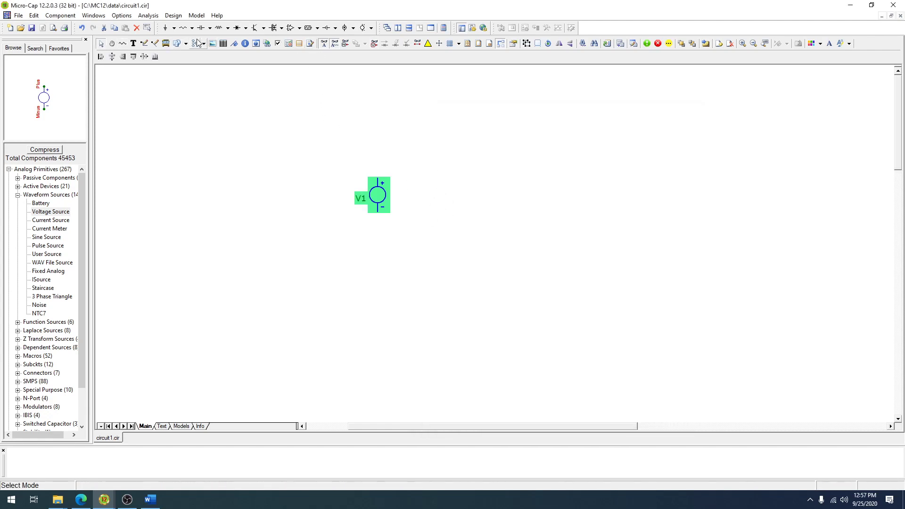
left_click(184, 28)
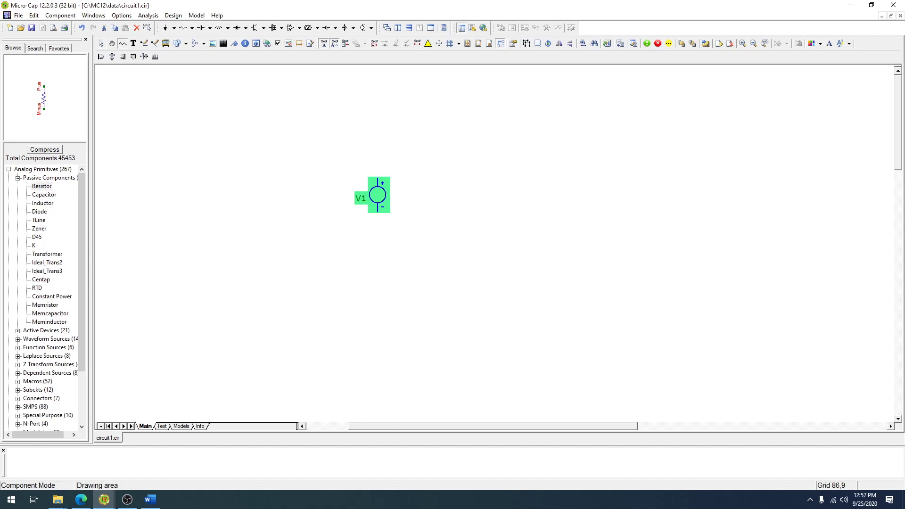
left_click(468, 144)
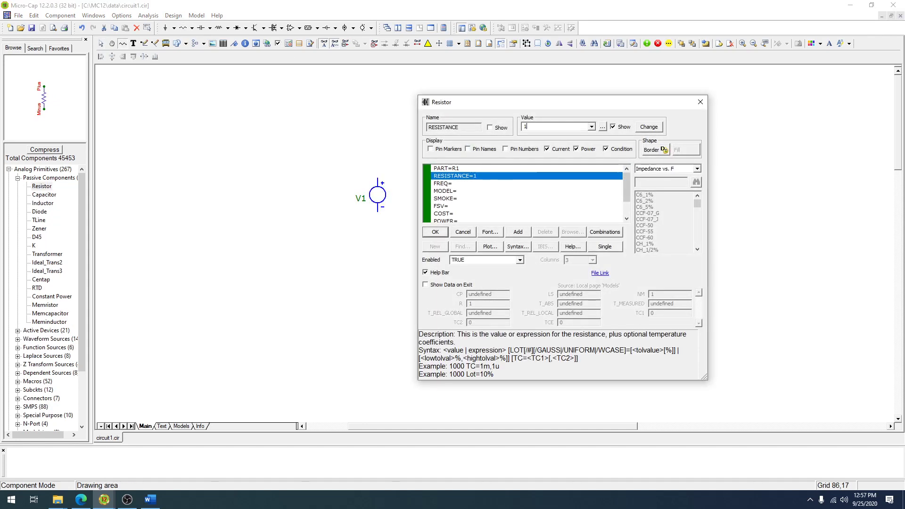
type("10k")
key("Return")
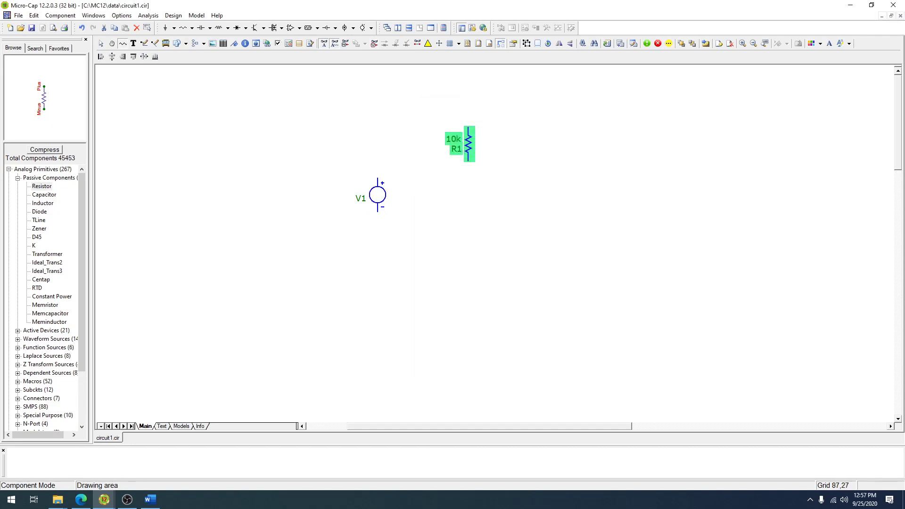
left_click(469, 200)
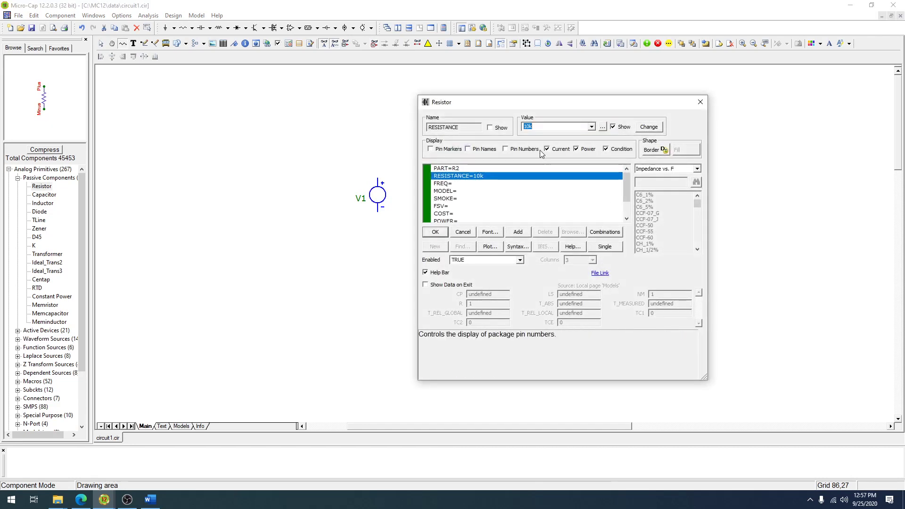
key("Return")
key("ctrl+e")
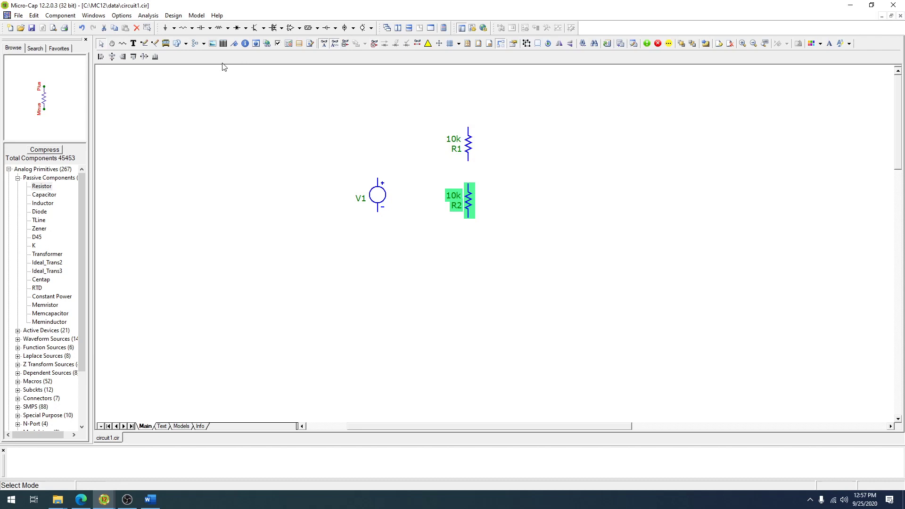
Place a ground symbol below R2
left_click(171, 29)
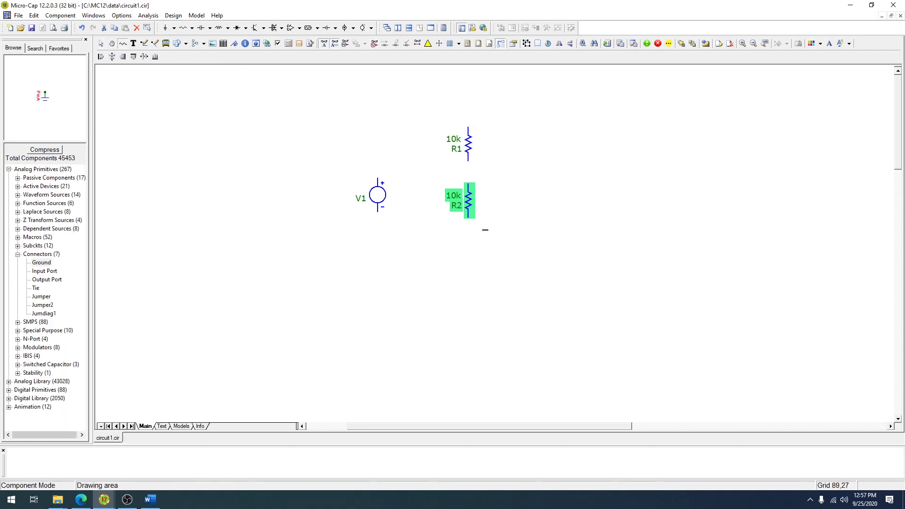
left_click(468, 240)
key("ctrl+e")
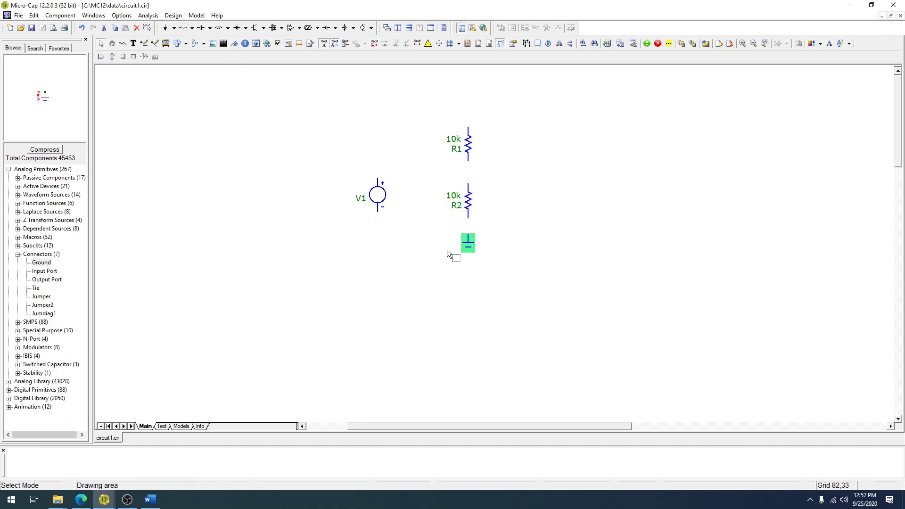
Wire V1's minus terminal to ground and V1's plus terminal to the top of R1
key("ctrl+w")
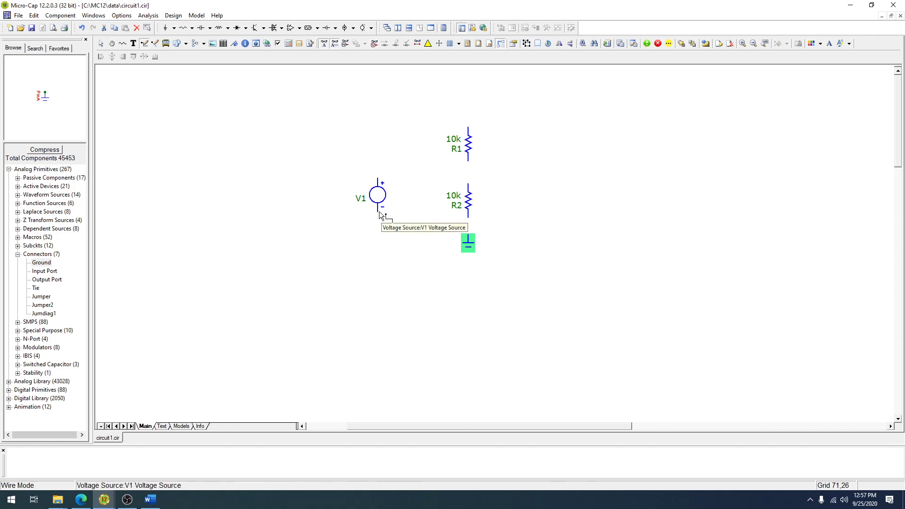
left_click_drag(378, 212, 378, 229)
left_click_drag(457, 230, 469, 221)
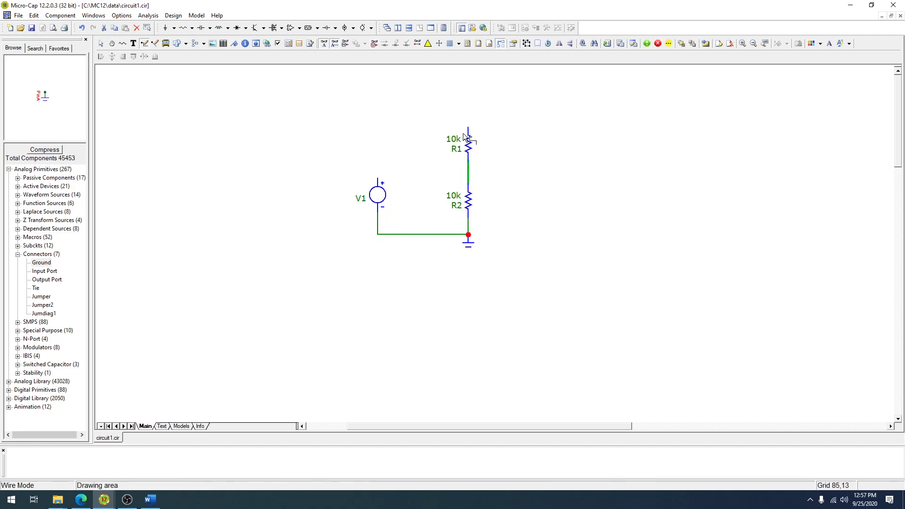
left_click_drag(380, 182, 378, 127)
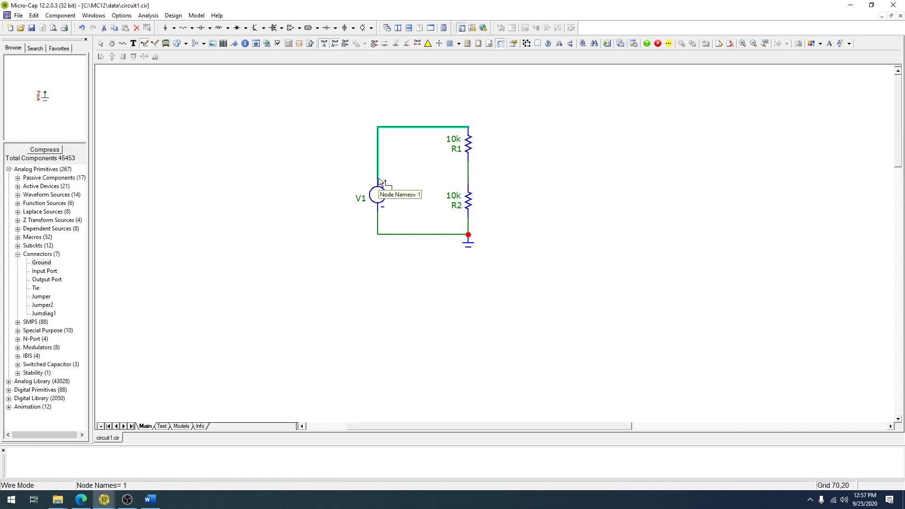
key("ctrl+e")
Name the top wire node IN and the R1–R2 junction node OUT
double_click(395, 126)
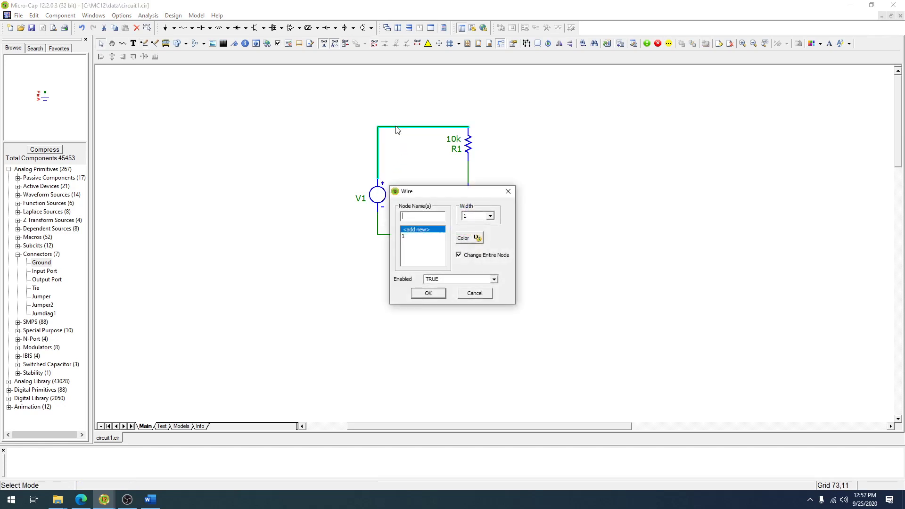
type("IN")
key("Return")
double_click(468, 169)
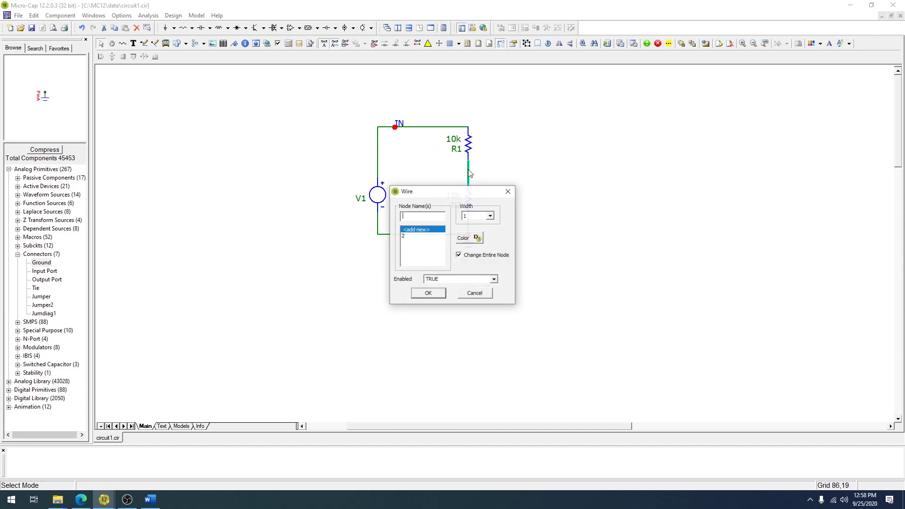
type("OUT")
key("Return")
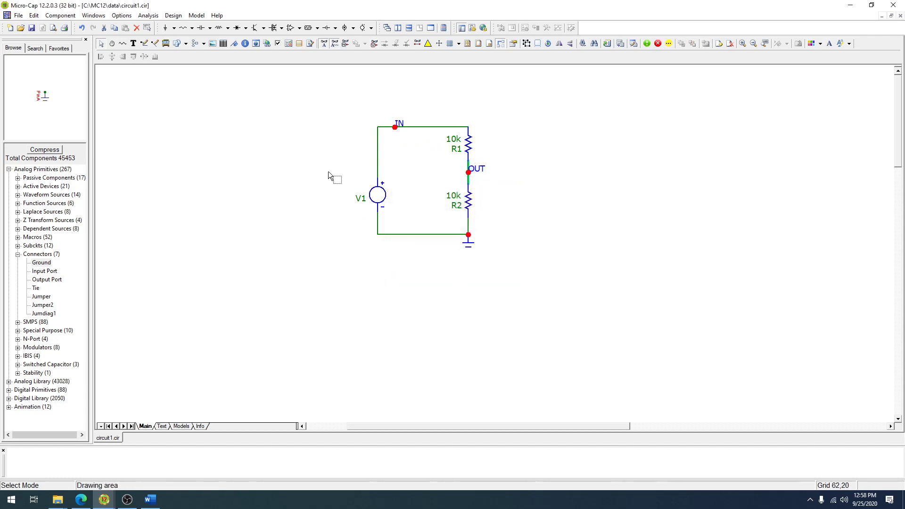
Close V1's settings unchanged and move V1 slightly up along its left wire
double_click(373, 195)
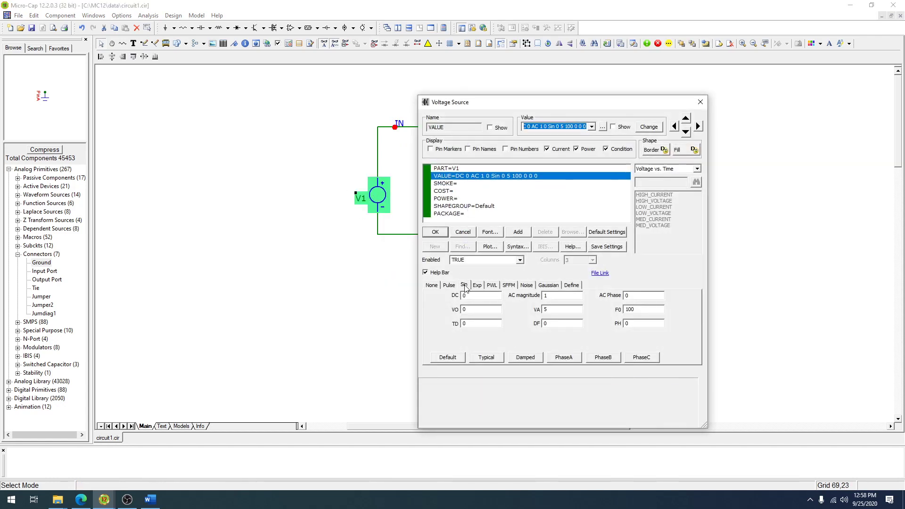
left_click(435, 232)
left_click_drag(382, 196, 376, 179)
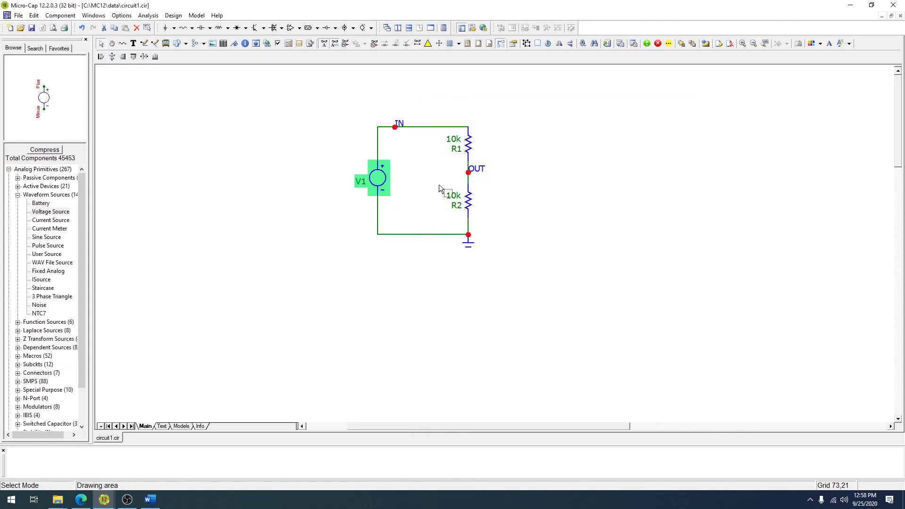
left_click(563, 216)
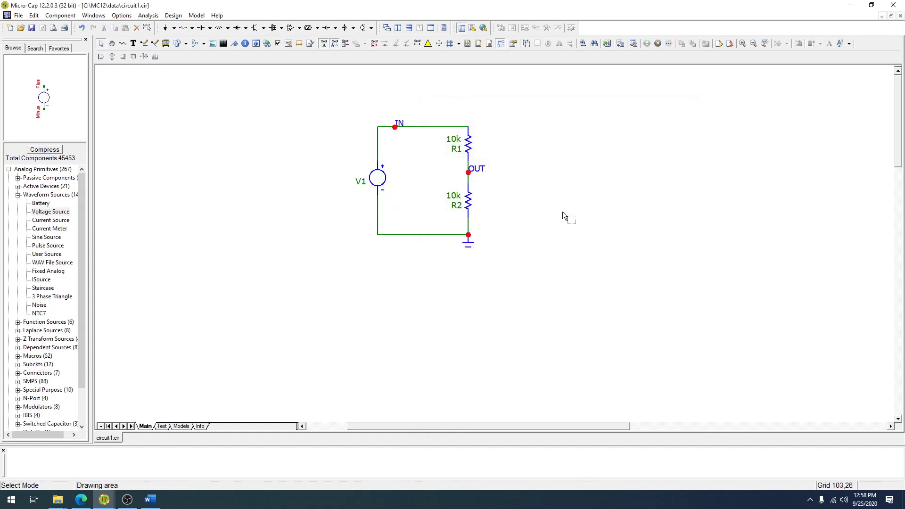
Set up a transient analysis, accepting the stepping of R1 from 5K to 20K
left_click(148, 15)
left_click(156, 26)
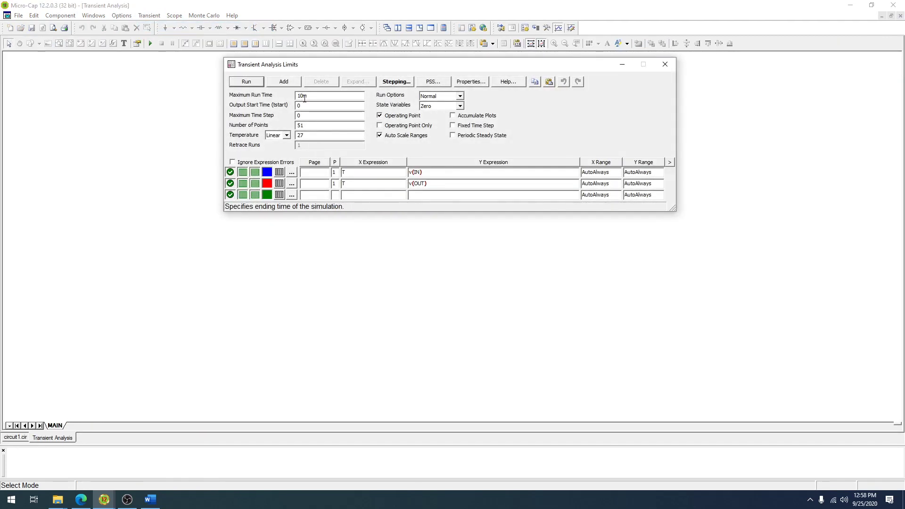
left_click(380, 84)
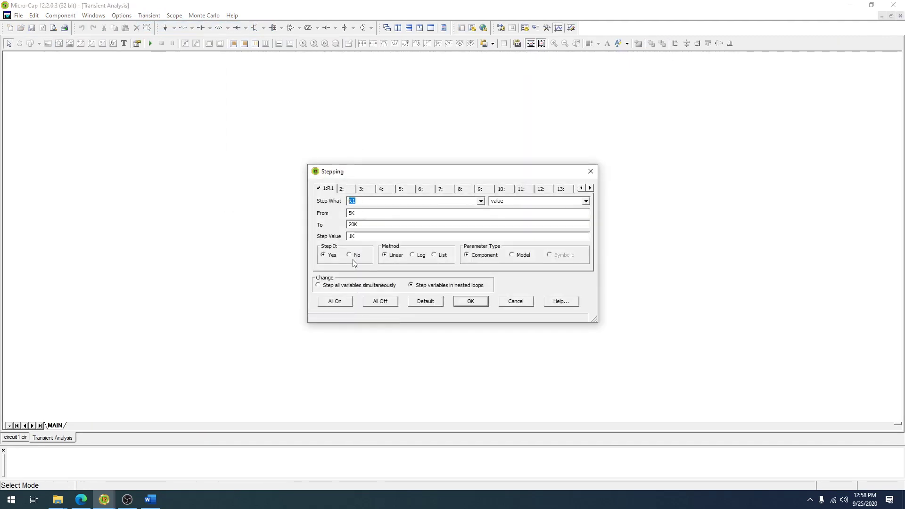
left_click(472, 301)
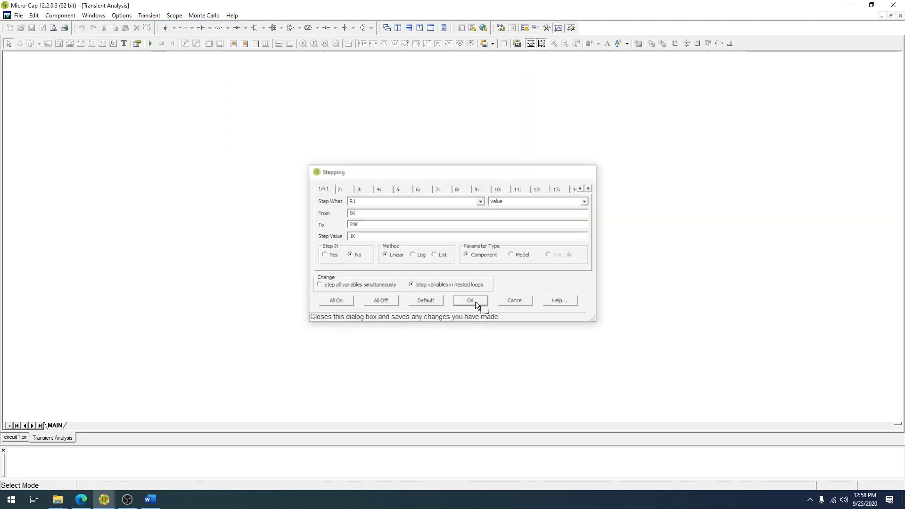
Run the transient simulation to plot v(IN) and v(OUT) over 10 ms
left_click(150, 16)
left_click(157, 33)
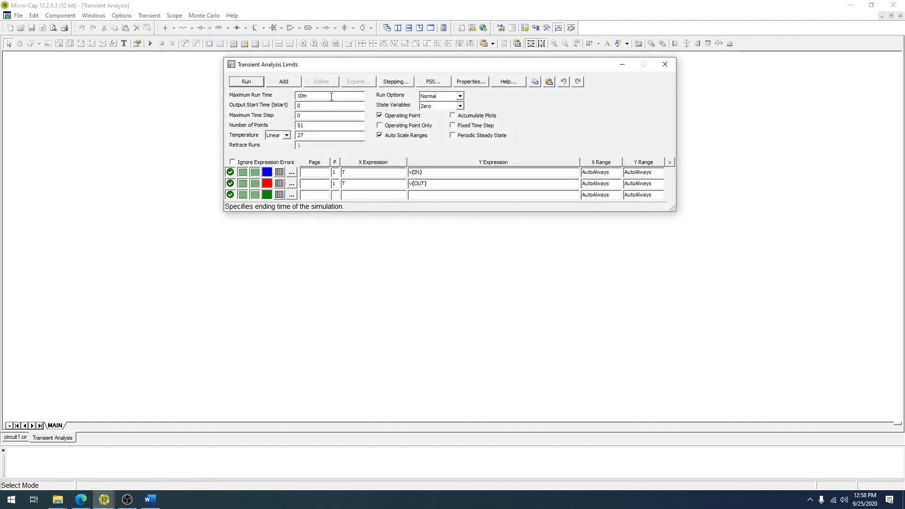
left_click(247, 82)
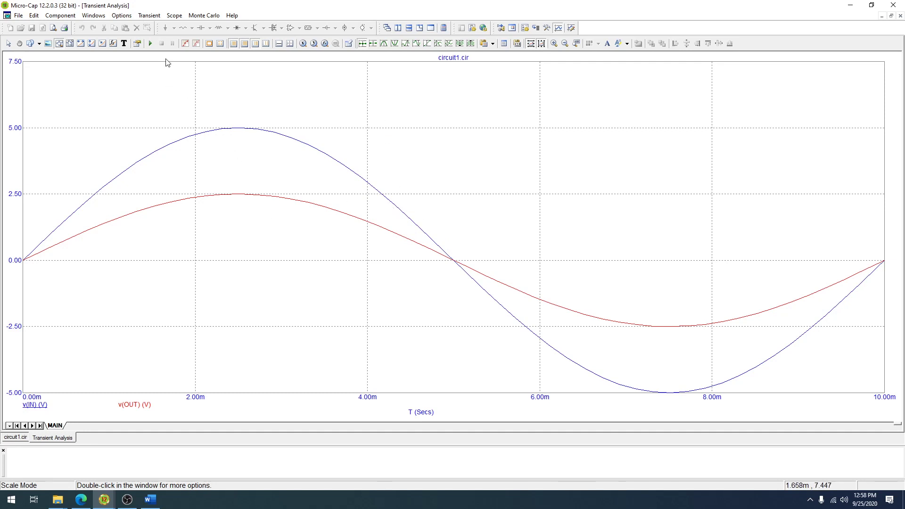
In the transient Stepping dialog, choose R1 as the part to step and open its parameter list
left_click(150, 15)
left_click(157, 36)
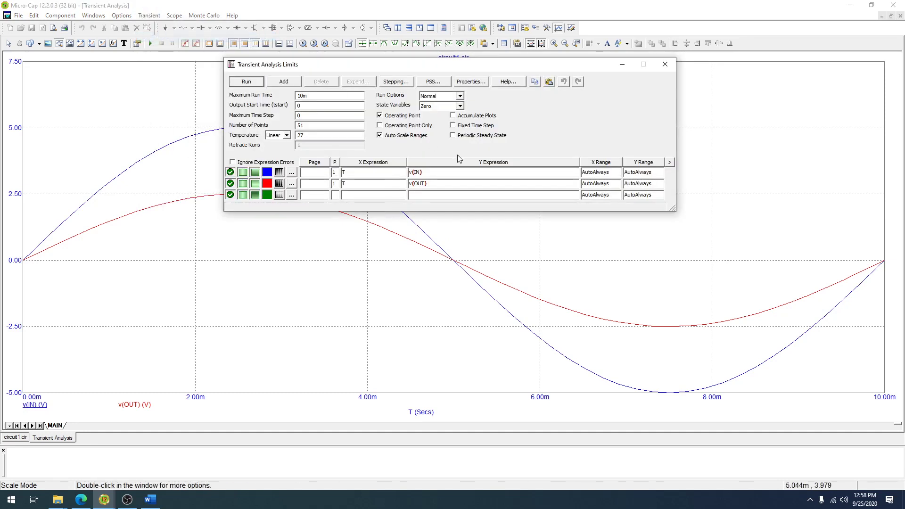
left_click(403, 84)
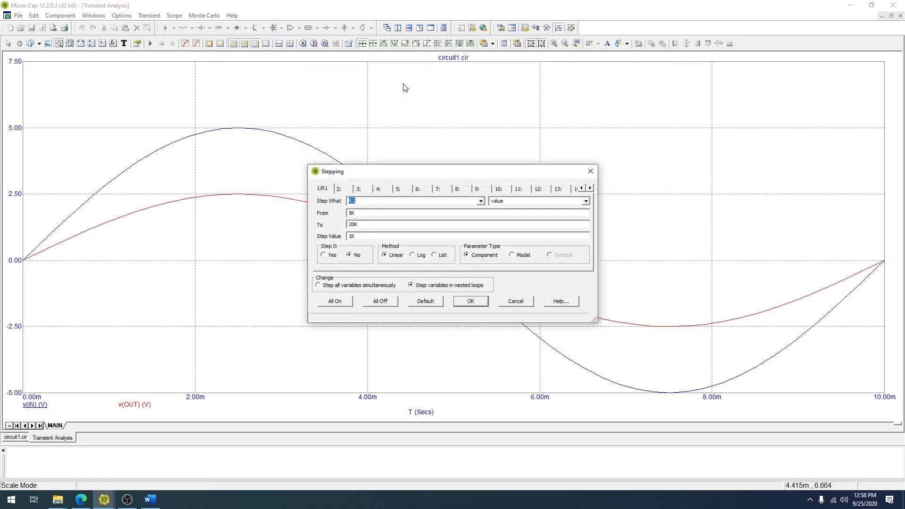
left_click(481, 200)
left_click(354, 210)
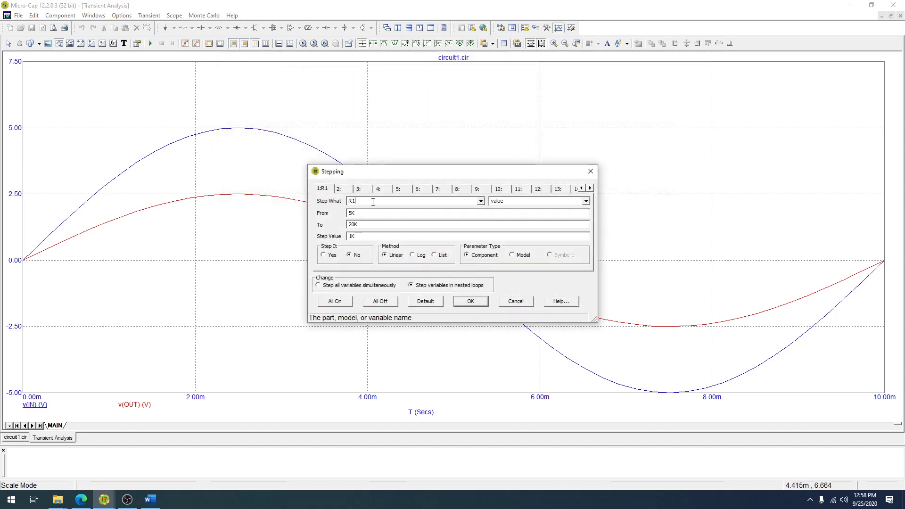
left_click(338, 189)
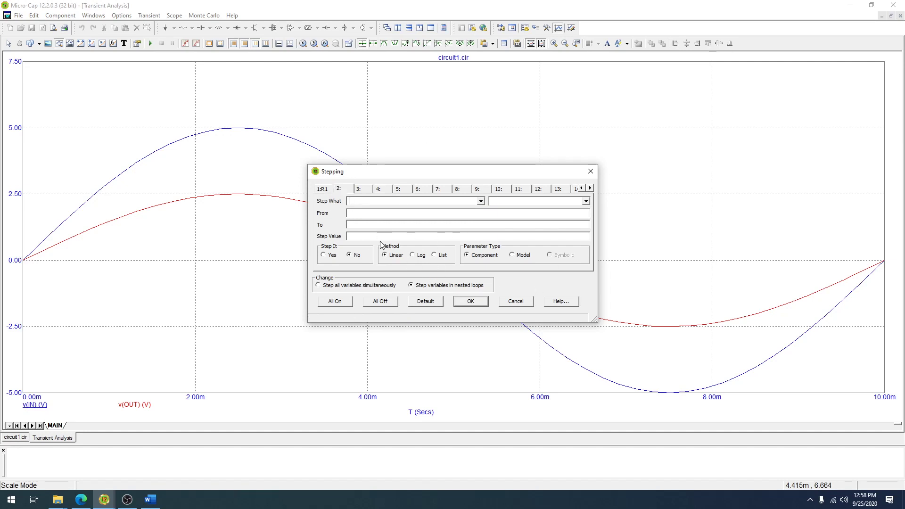
left_click(481, 201)
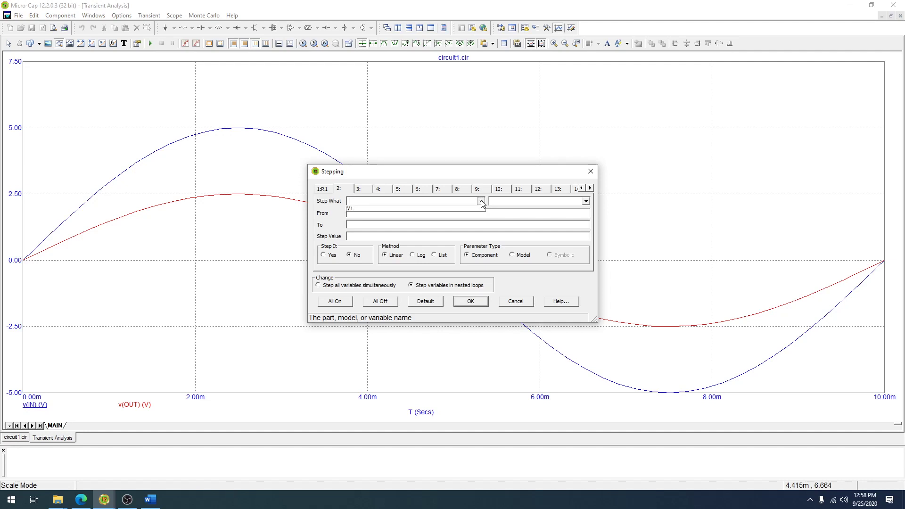
left_click(341, 195)
left_click(323, 189)
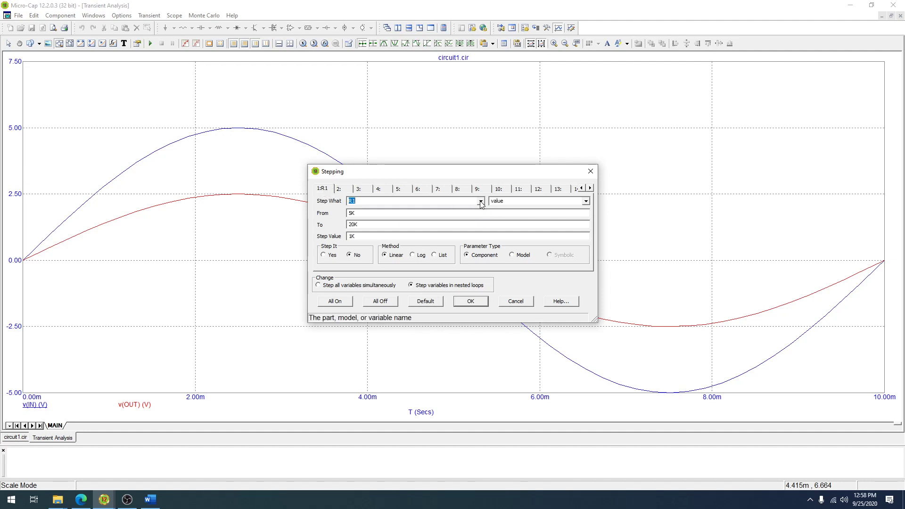
left_click(585, 201)
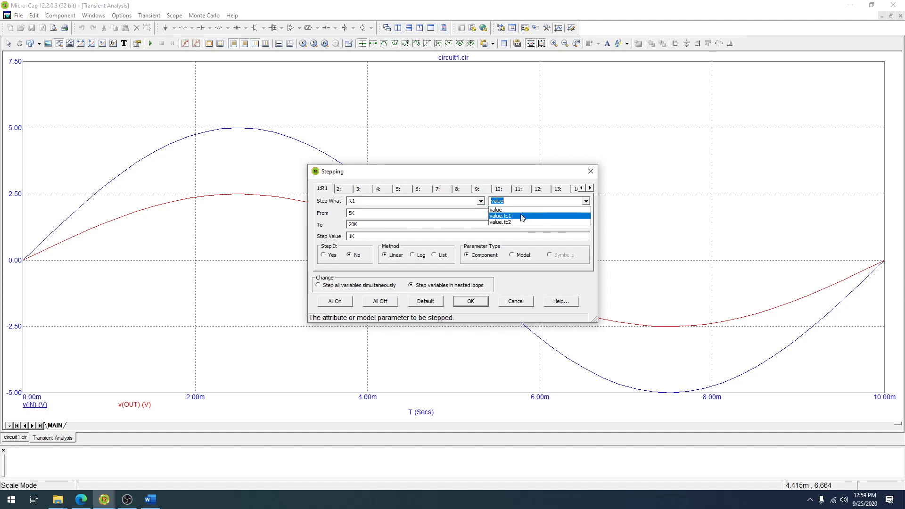
Step R1's value from 5K to 20K in 1K steps with Step It set to Yes, and confirm
left_click(515, 210)
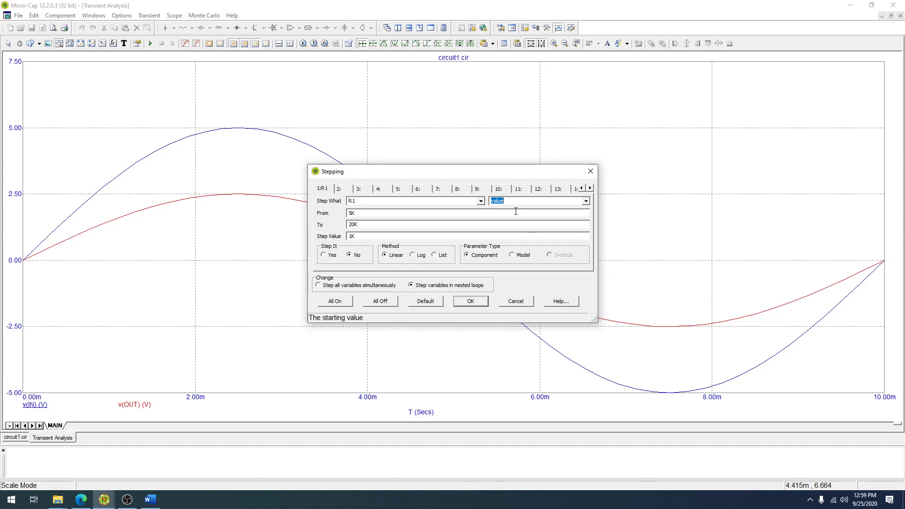
left_click(420, 213)
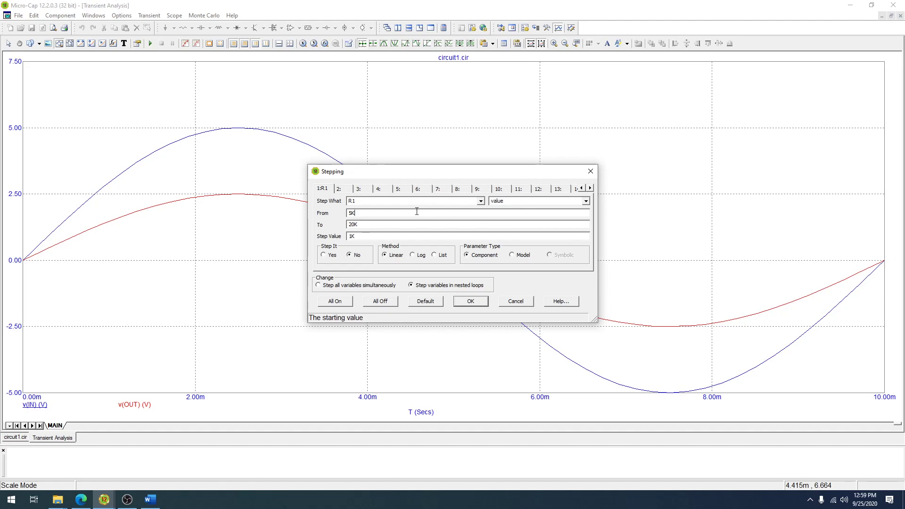
left_click(356, 225)
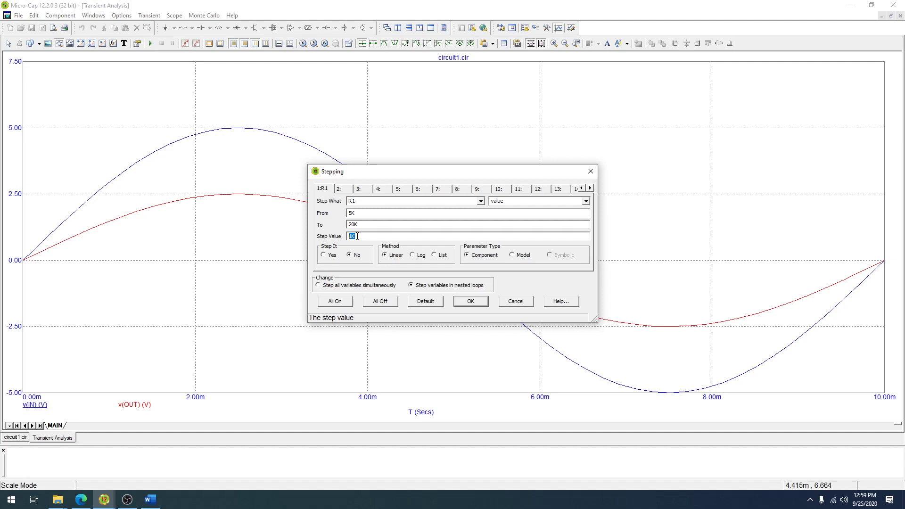
left_click(360, 236)
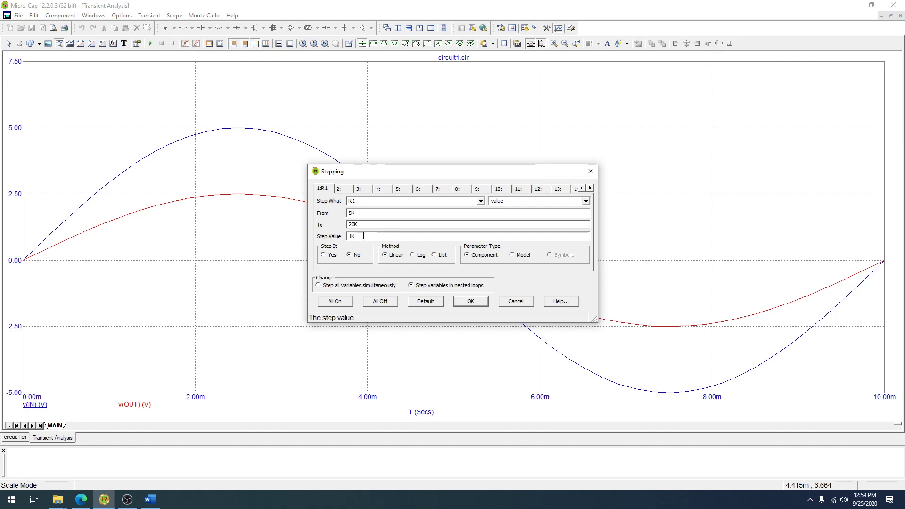
double_click(351, 237)
left_click(333, 255)
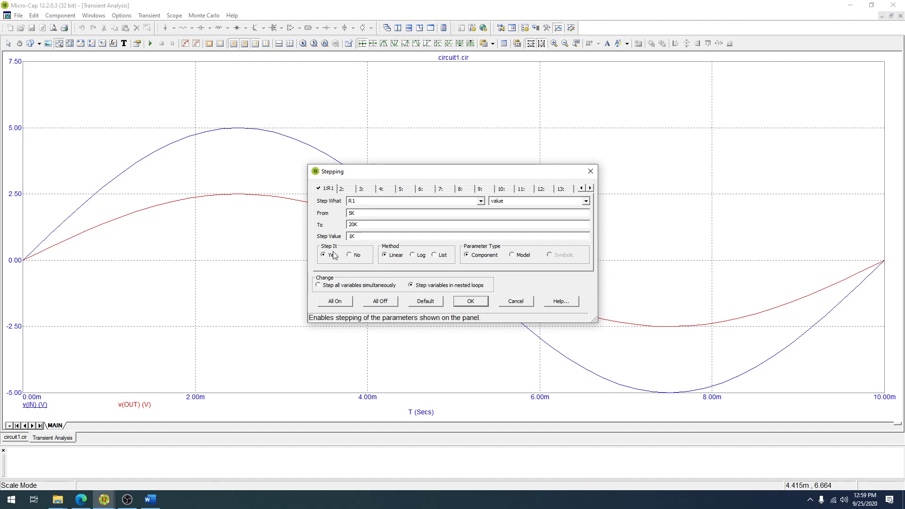
left_click(471, 302)
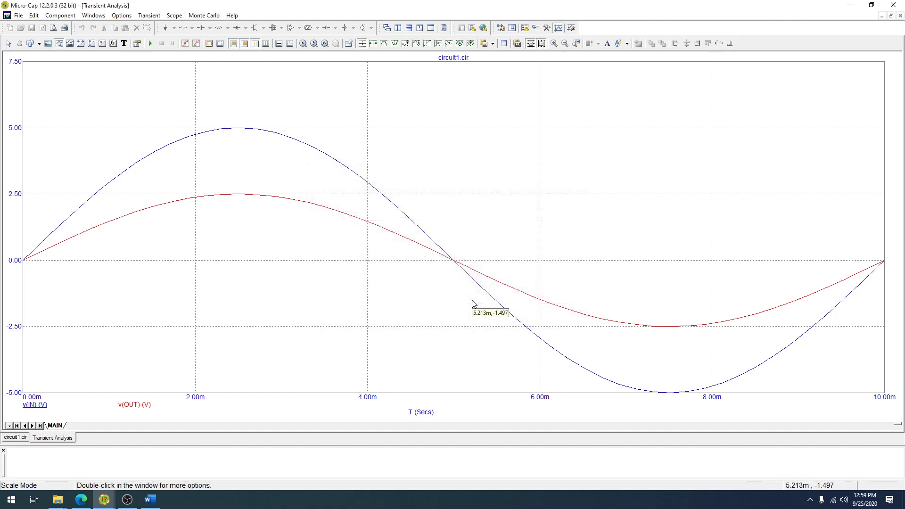
Run the stepped transient analysis to plot a v(OUT) curve for each R1 value from 5K to 20K
left_click(149, 15)
left_click(156, 26)
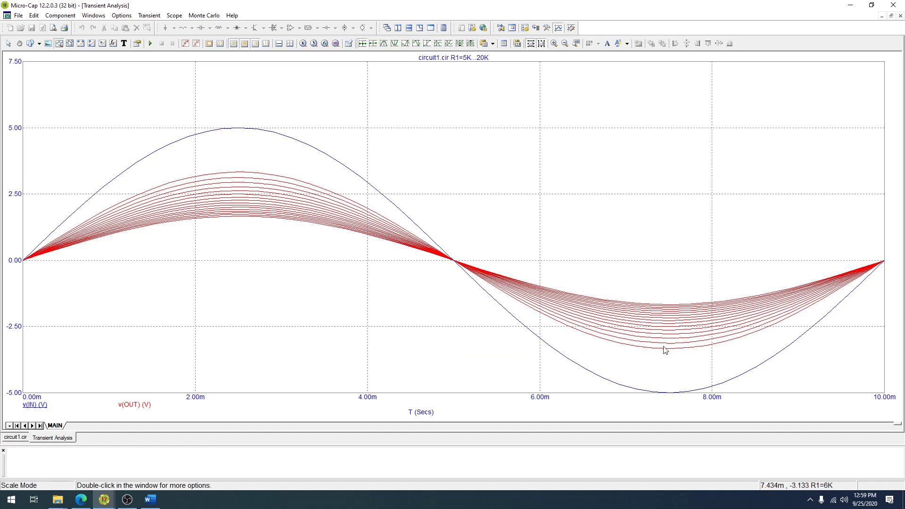
mouse_move(663, 353)
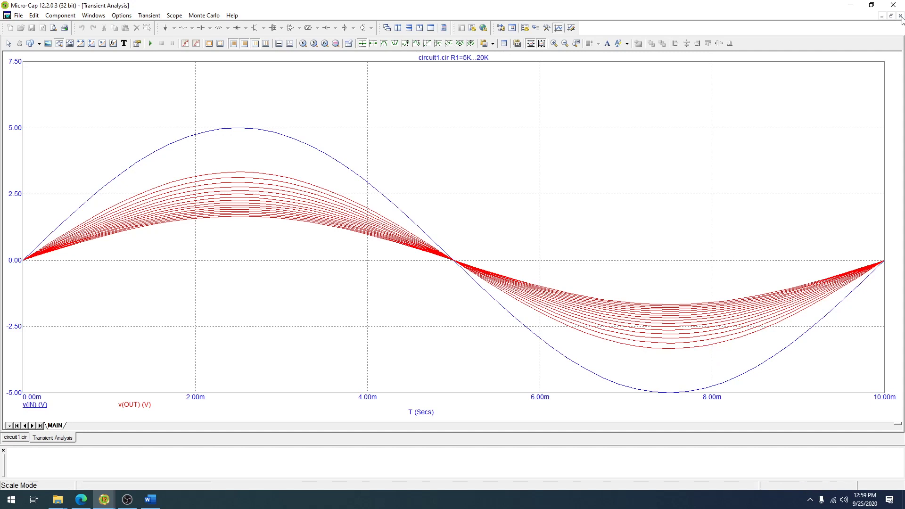
Return to the schematic and change R2's resistance to 6k
key("F3")
double_click(470, 208)
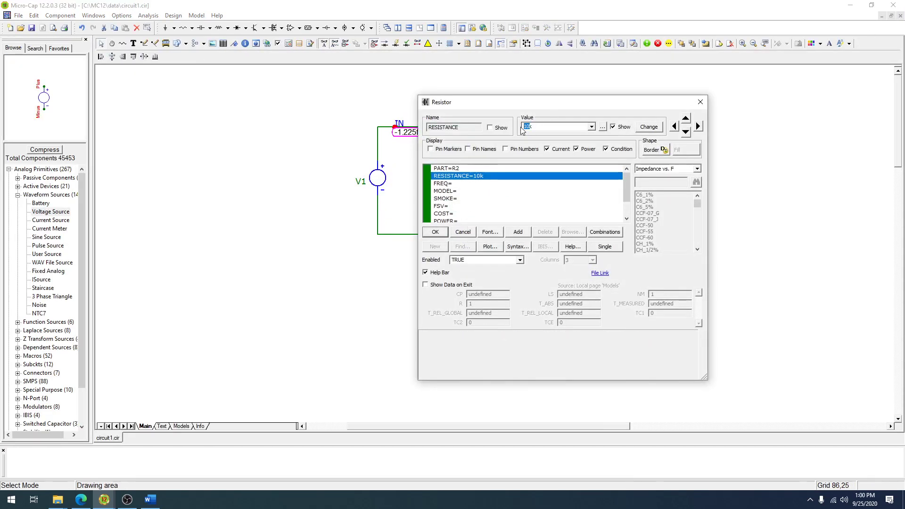
type("6k")
left_click(432, 233)
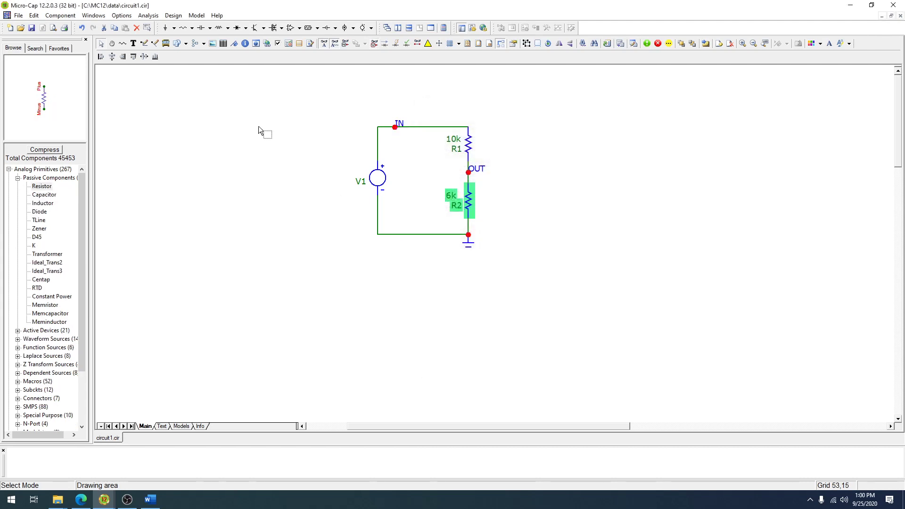
Reopen the transient analysis and close its Stepping dialog unchanged
left_click(148, 15)
left_click(152, 29)
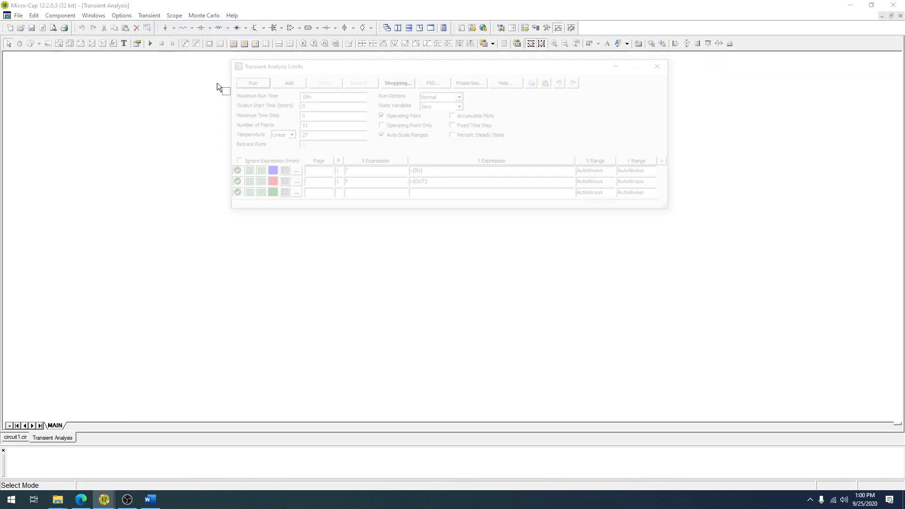
key("F11")
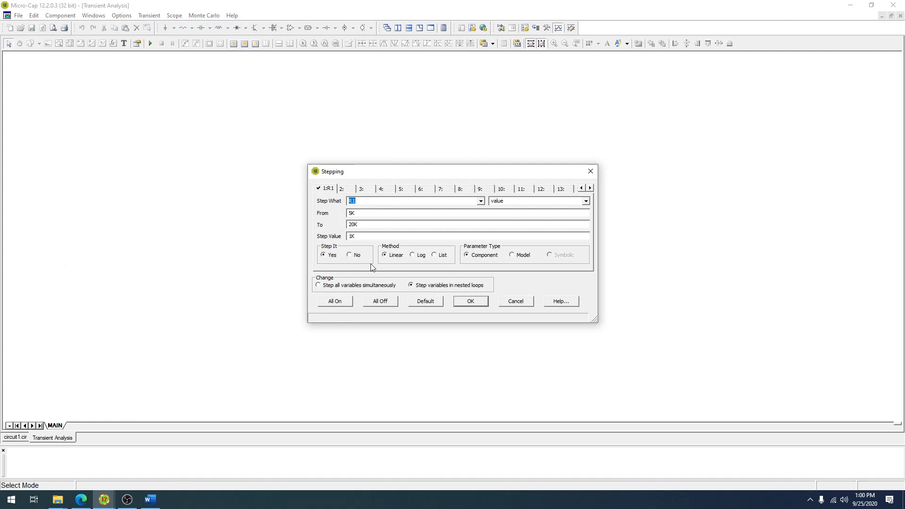
left_click(470, 301)
left_click(149, 15)
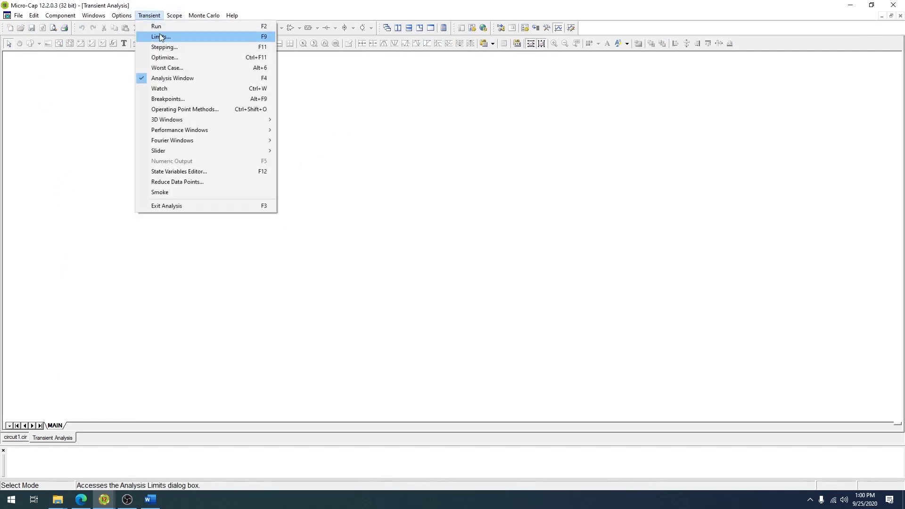
Rerun the transient, showing v(OUT) peaking near 1.9 V, then review and close R1's stepping settings
left_click(160, 28)
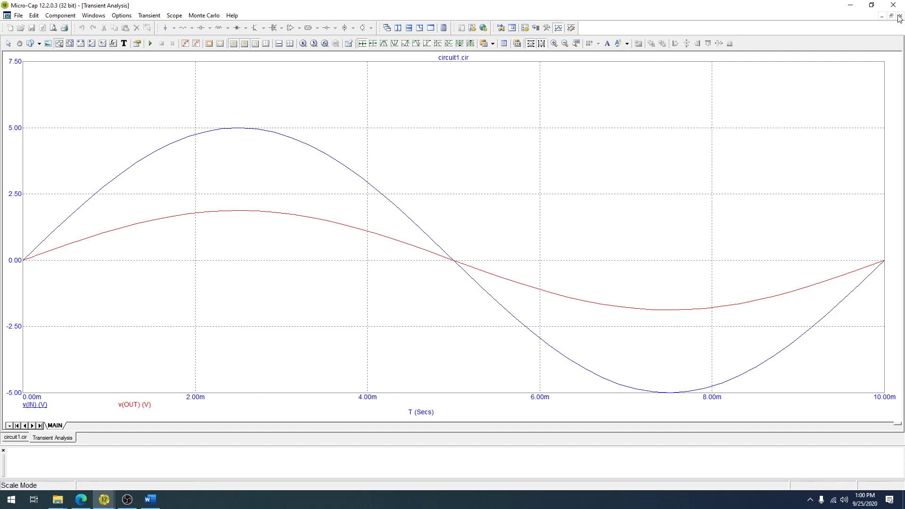
left_click(149, 15)
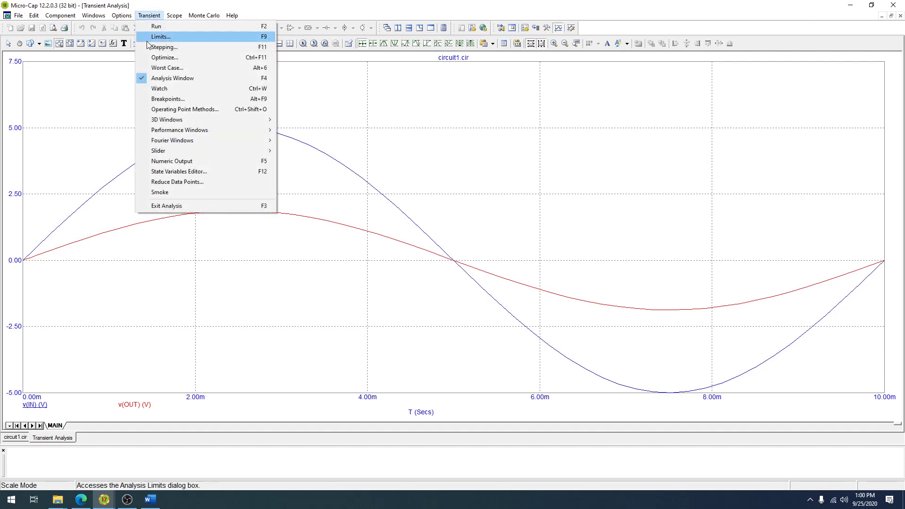
left_click(160, 33)
left_click(397, 83)
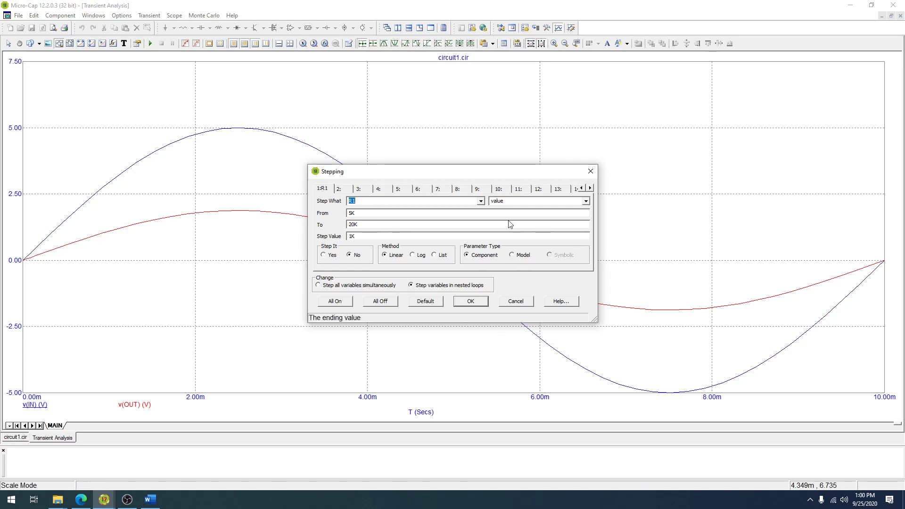
left_click(471, 302)
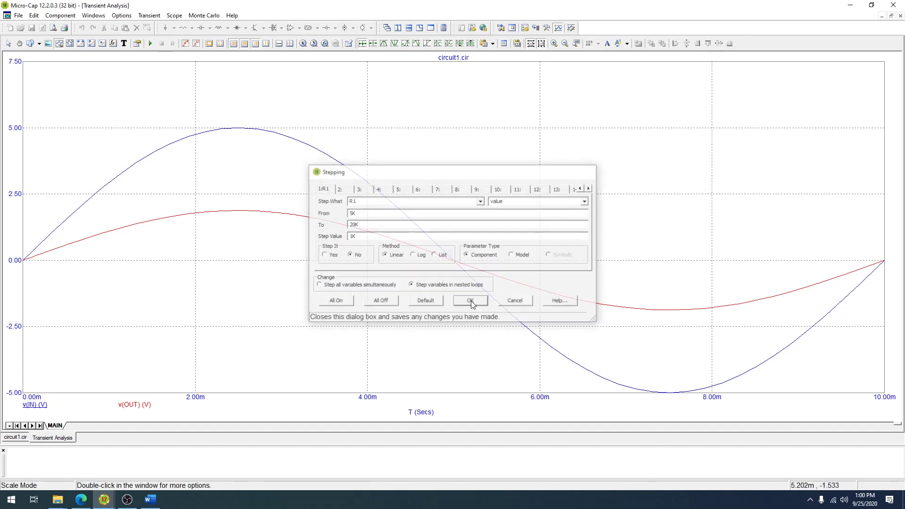